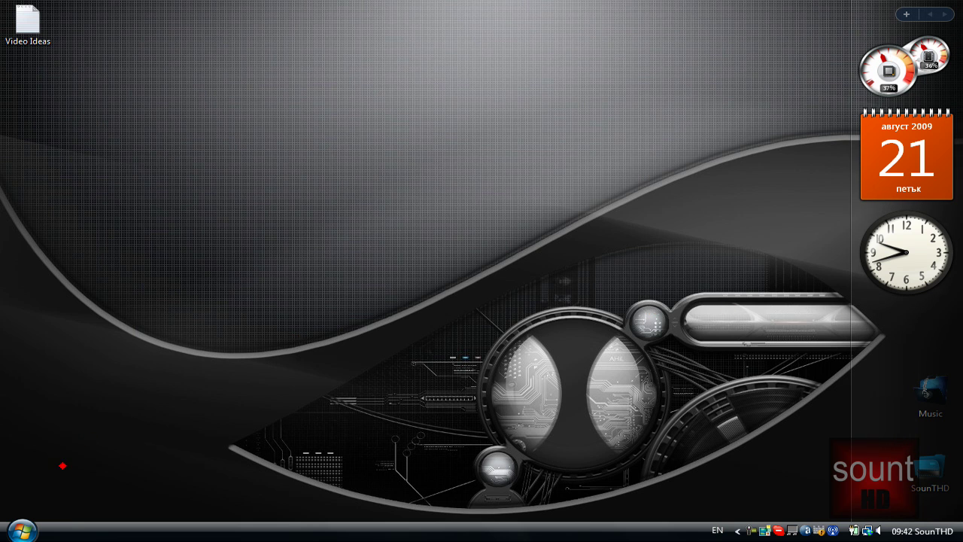
# Launch Windows Sidebar through a 'sidebar' search in the Start menu
pyautogui.click(22, 529)
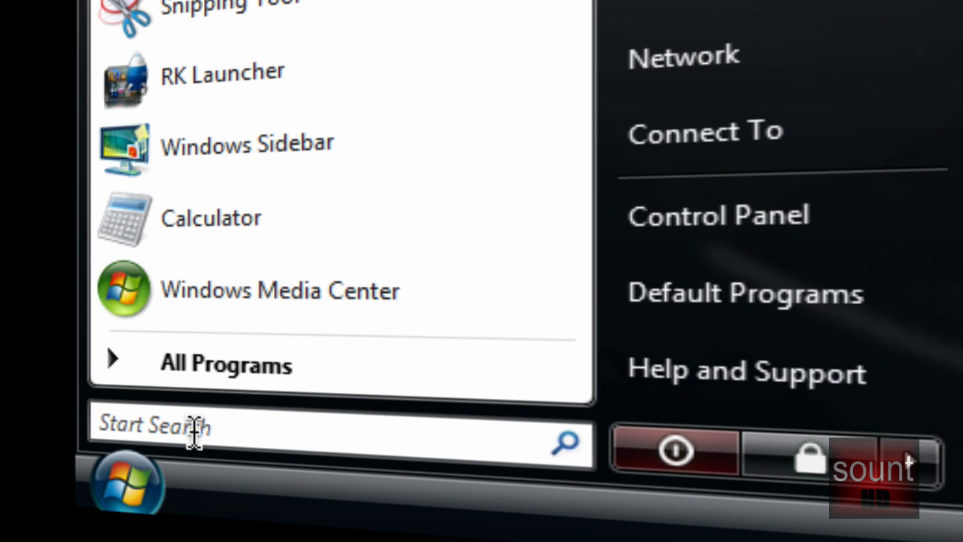
pyautogui.write('sidebar')
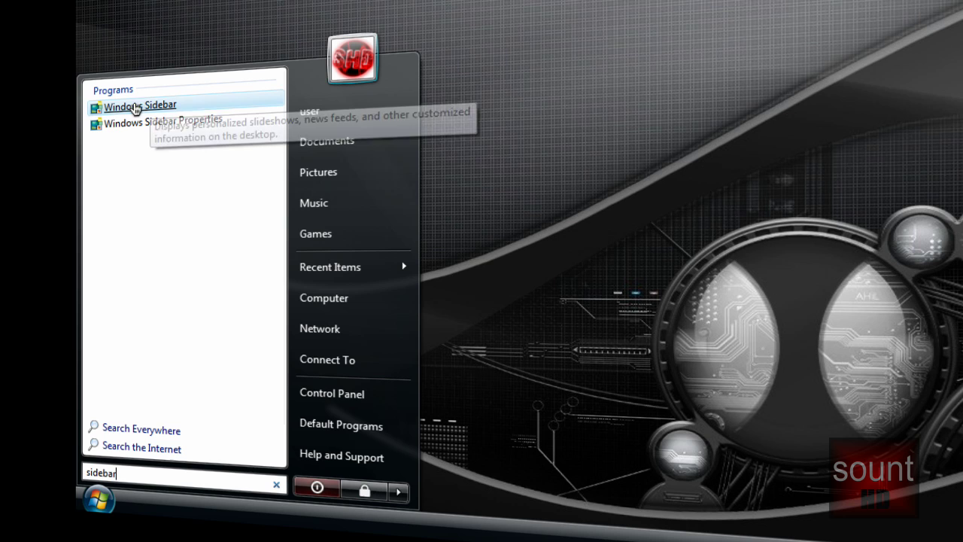
pyautogui.click(143, 110)
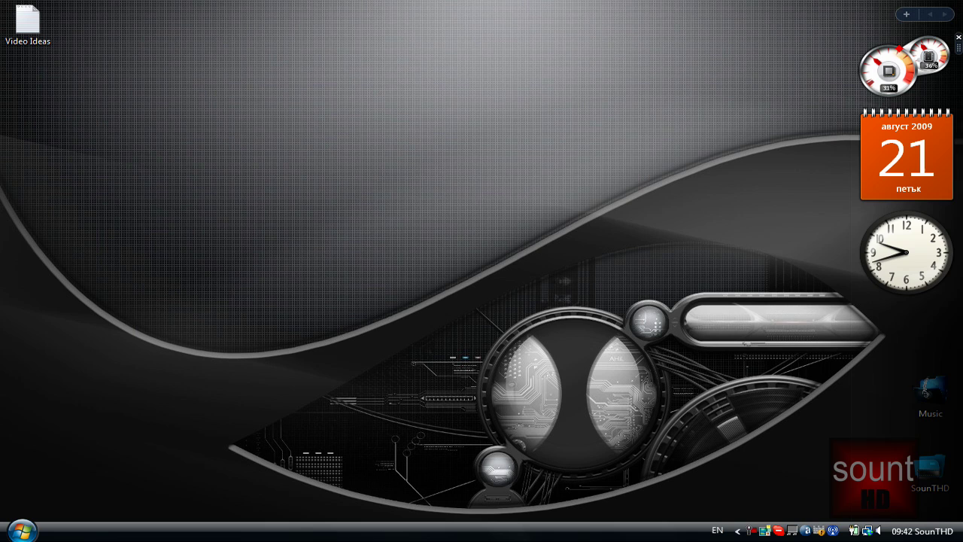
pyautogui.moveTo(899, 64)
pyautogui.mouseDown()
pyautogui.moveTo(840, 38)
pyautogui.moveTo(117, 141)
pyautogui.mouseUp()
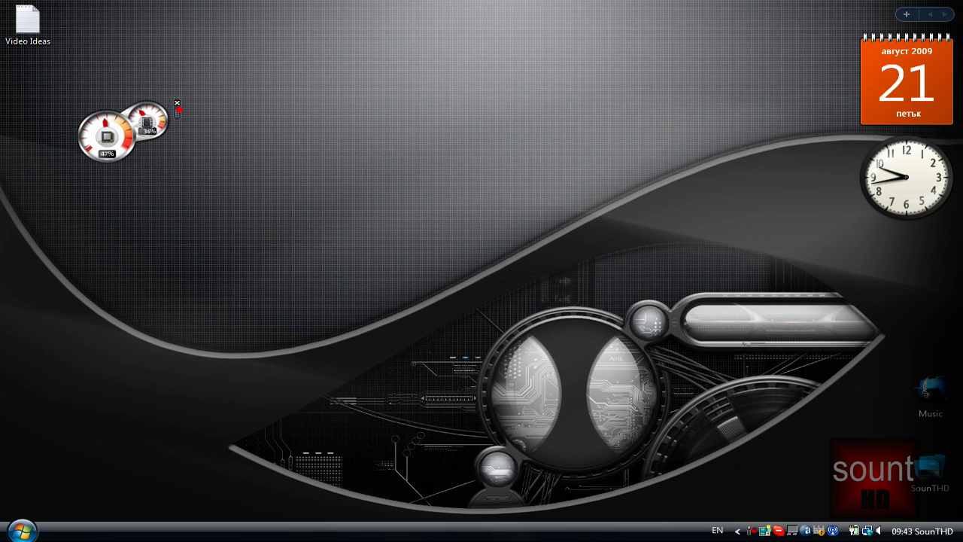
pyautogui.moveTo(118, 141); pyautogui.dragTo(124, 113)
pyautogui.moveTo(230, 98)
pyautogui.mouseDown()
pyautogui.moveTo(775, 38)
pyautogui.moveTo(940, 34)
pyautogui.moveTo(949, 47)
pyautogui.mouseUp()
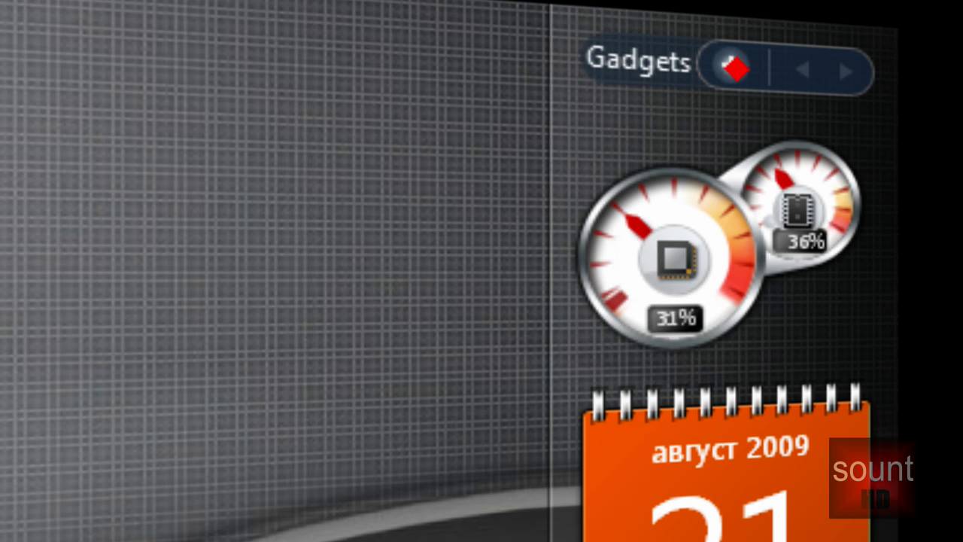
# Add the Notes gadget from the gadget gallery to the sidebar, opening its settings
pyautogui.click(736, 68)
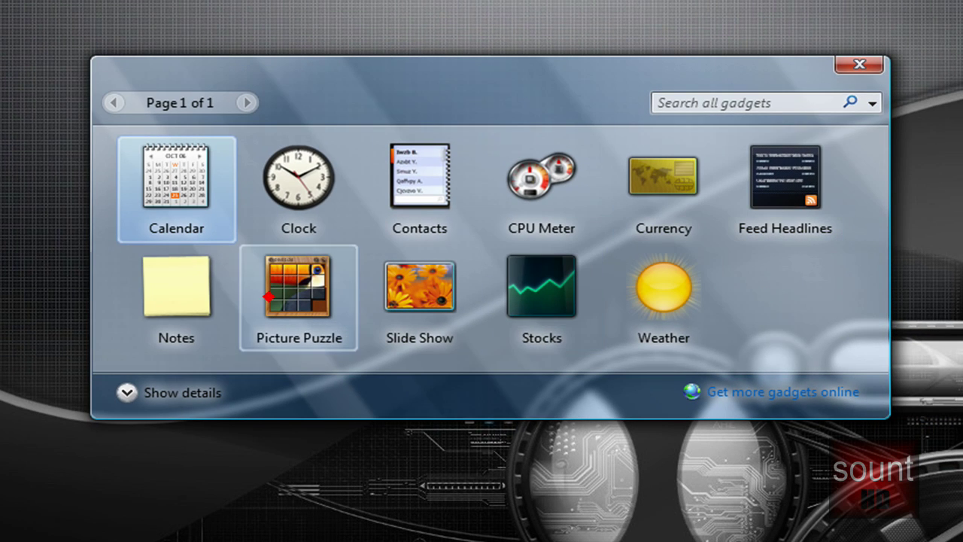
pyautogui.click(188, 283)
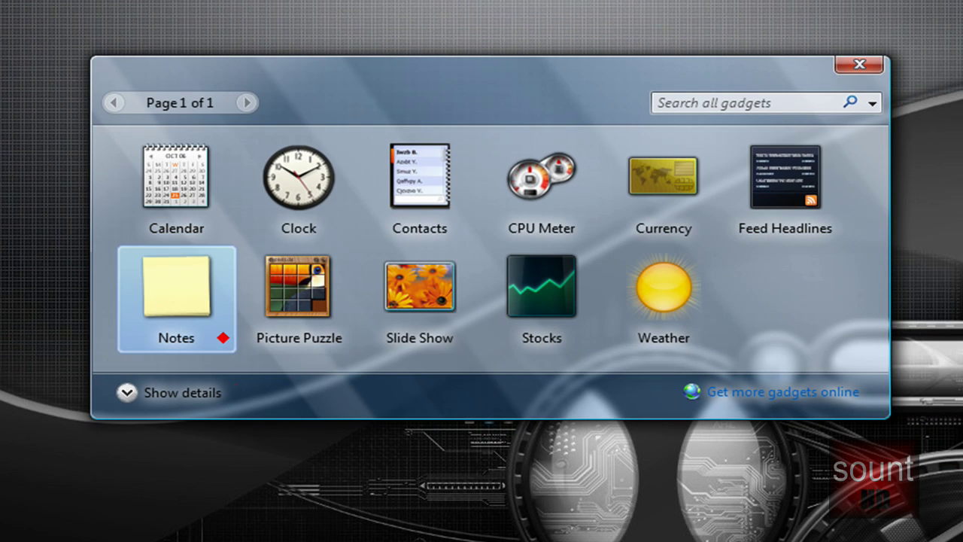
pyautogui.click(122, 397)
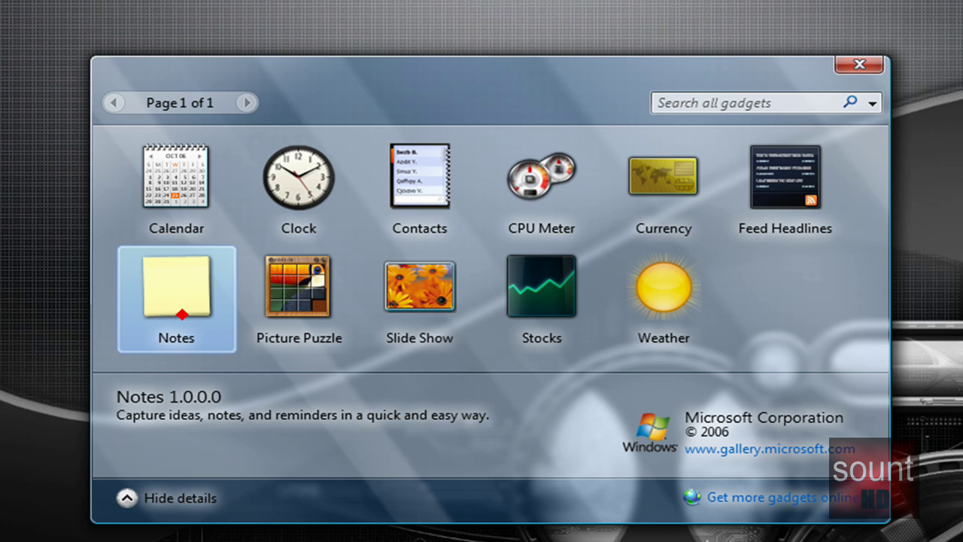
pyautogui.click(126, 498)
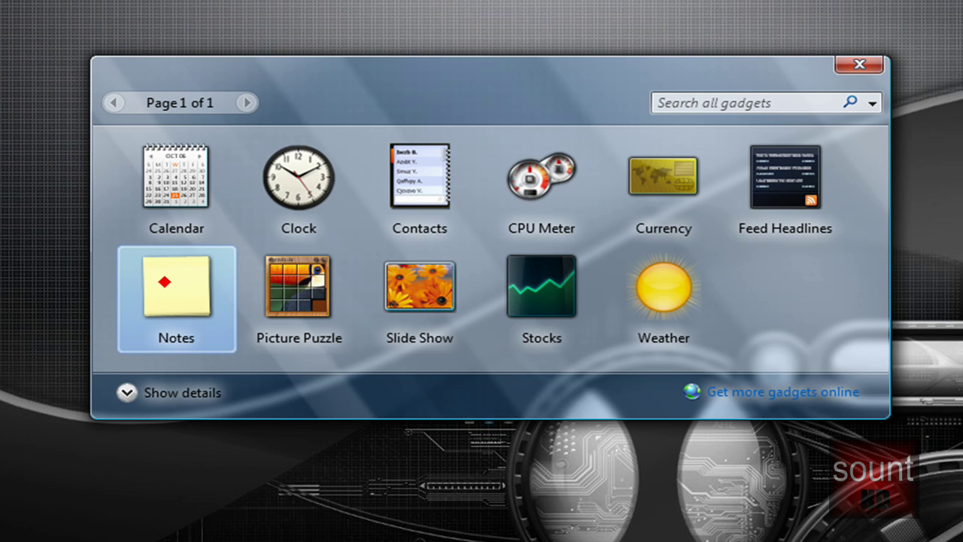
pyautogui.doubleClick(168, 282)
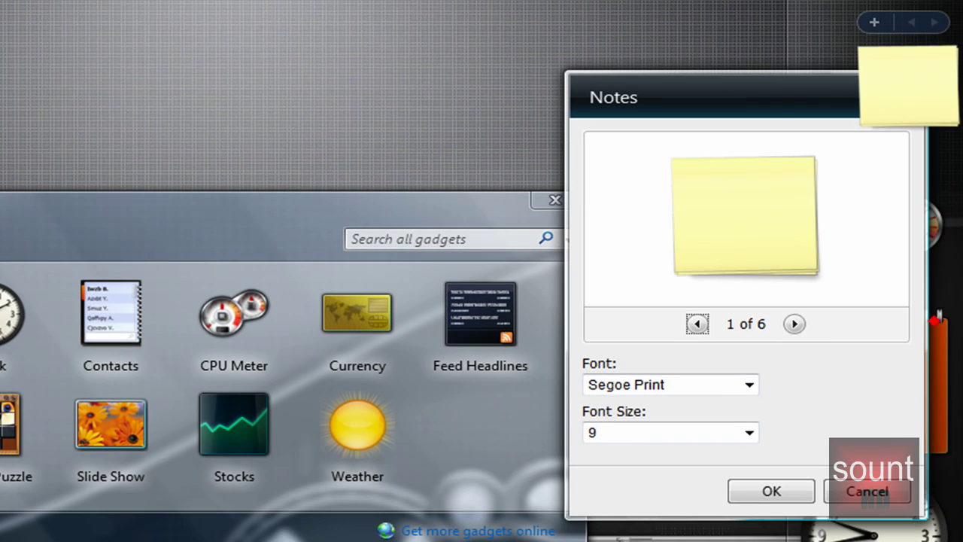
# Browse the note colours and fonts, keeping yellow and Segoe Print, and close the settings
pyautogui.click(792, 323)
pyautogui.click(697, 324)
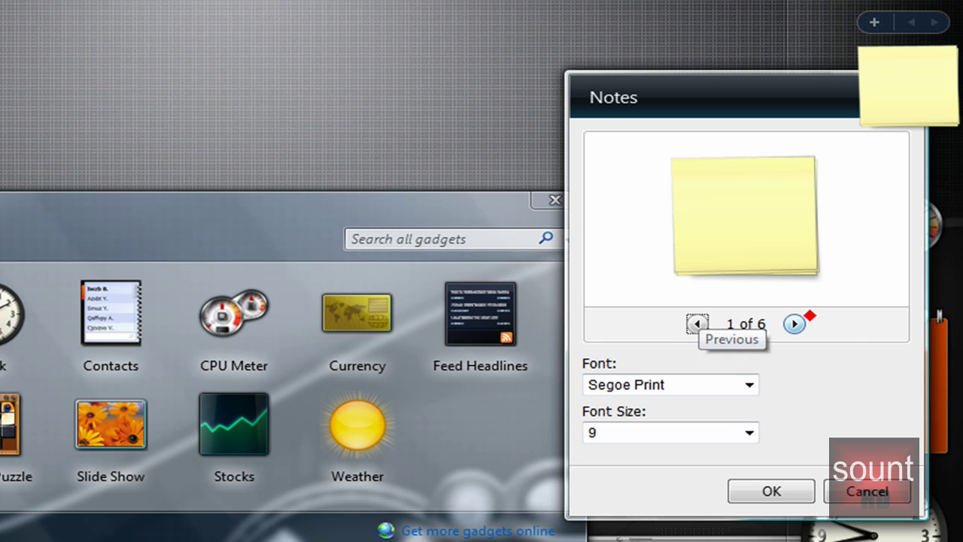
pyautogui.click(796, 322)
pyautogui.click(749, 386)
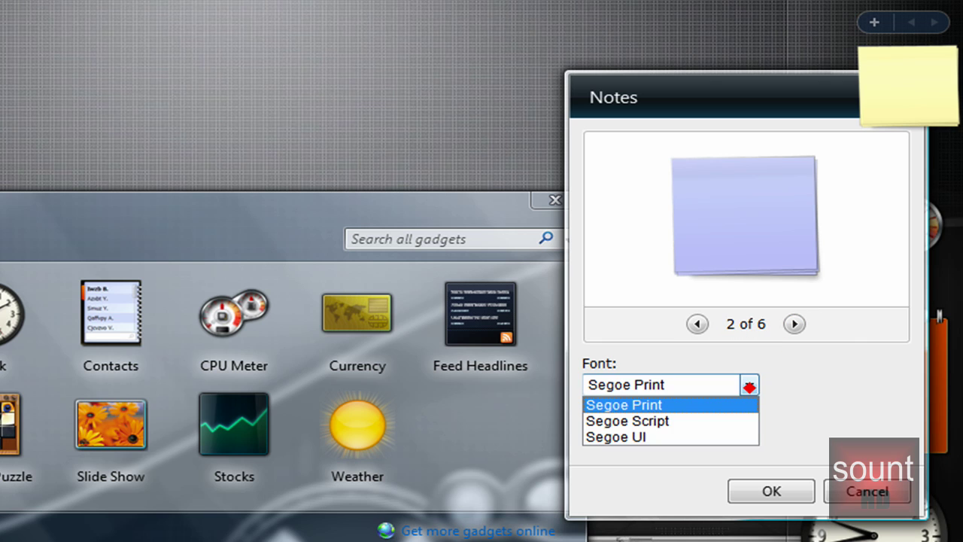
pyautogui.click(749, 386)
pyautogui.click(696, 323)
pyautogui.click(865, 489)
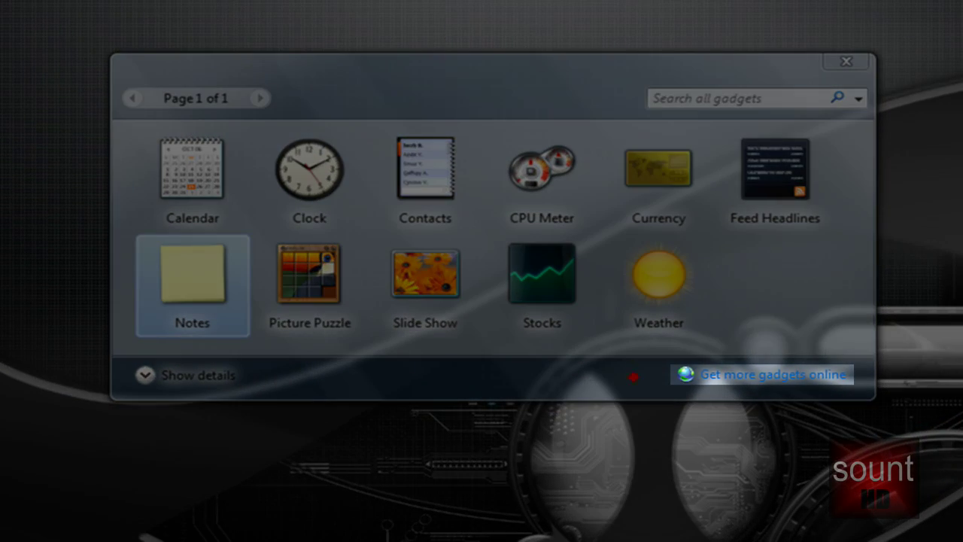
# Open the online Windows Live Gallery and scroll Top downloads to Black Glass CPU Meter
pyautogui.click(782, 376)
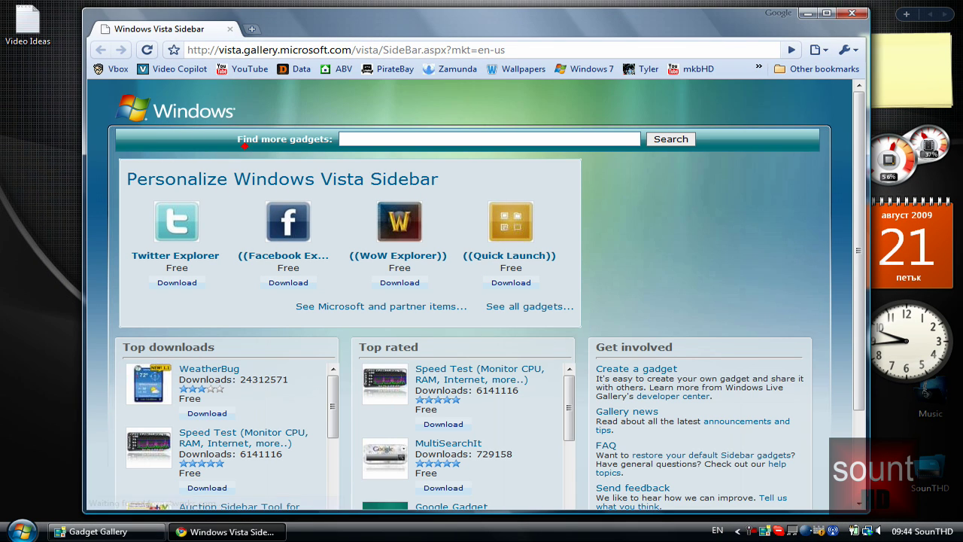
pyautogui.scroll(-3, 135, 274)
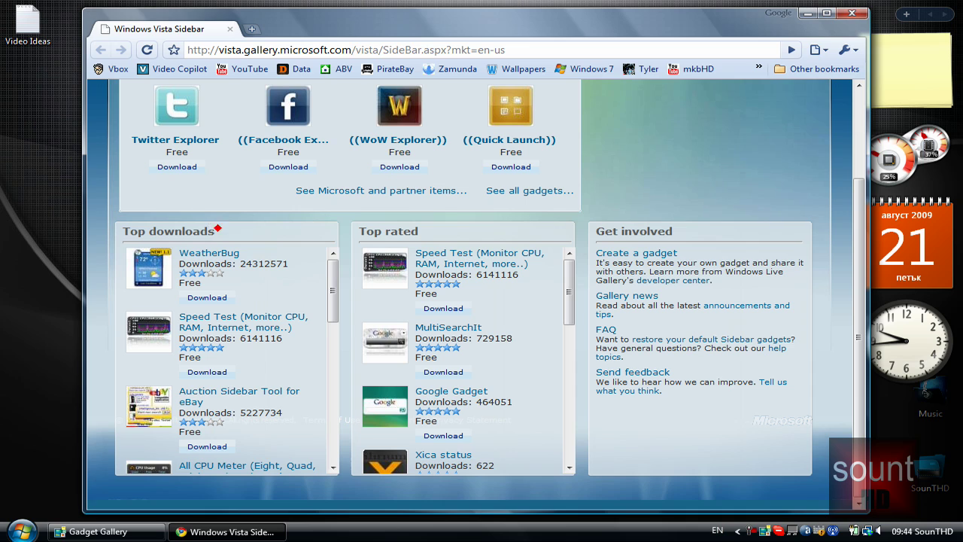
pyautogui.scroll(-4, 327, 240)
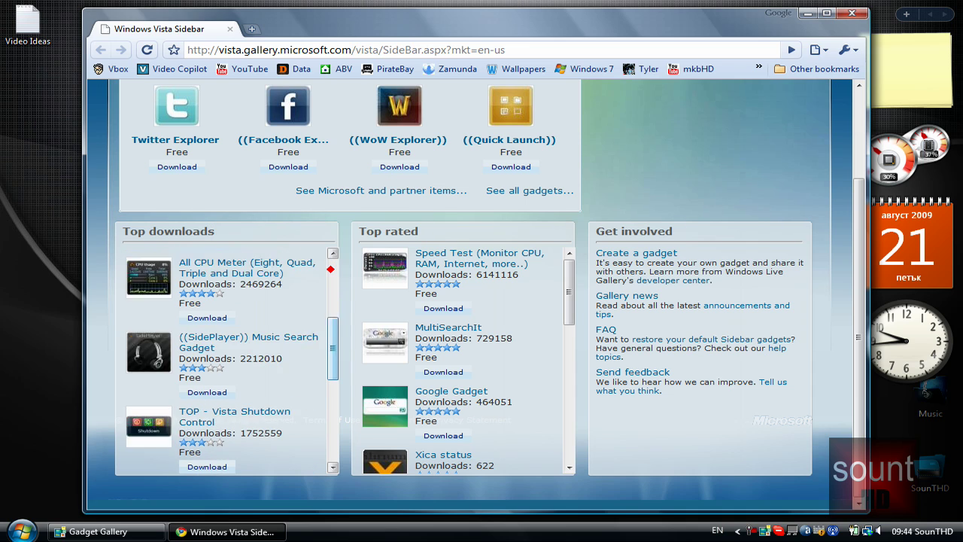
pyautogui.scroll(-3, 323, 270)
pyautogui.scroll(-1, 325, 279)
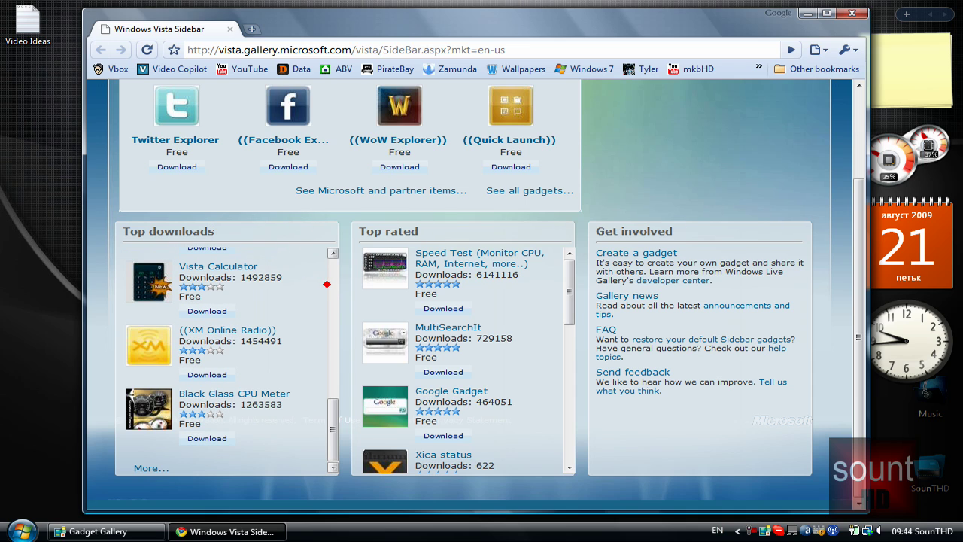
# Download the Black Glass CPU Meter gadget and approve both install warnings
pyautogui.click(150, 405)
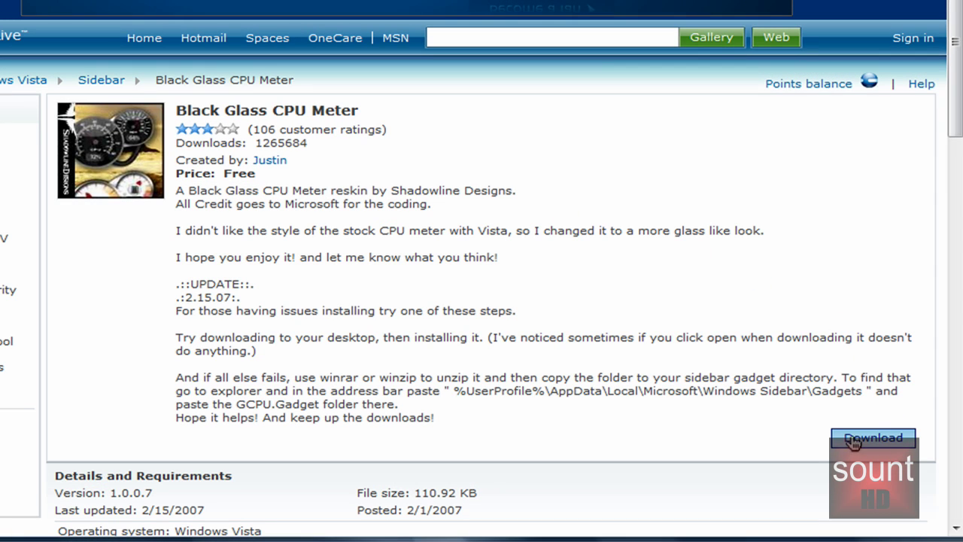
pyautogui.click(868, 439)
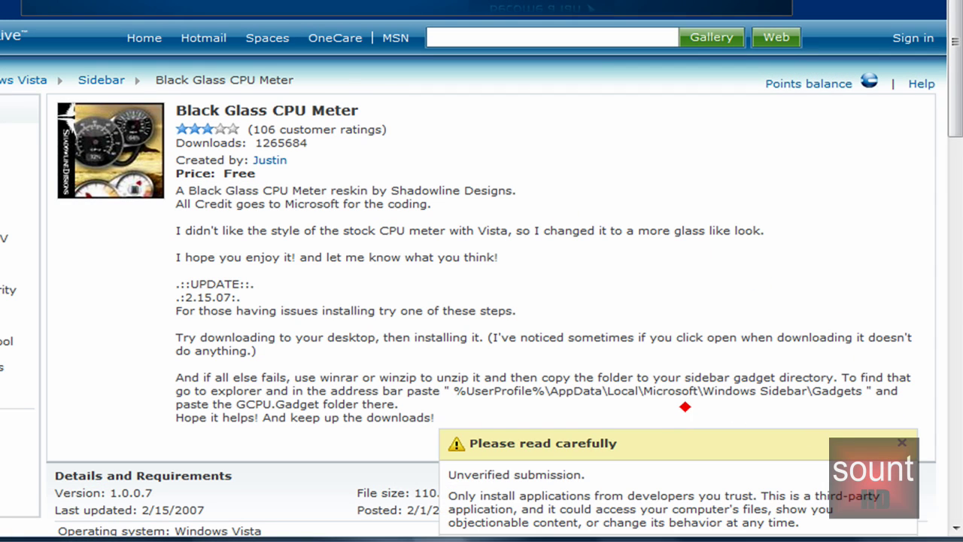
pyautogui.scroll(-5, 685, 406)
pyautogui.scroll(1, 679, 397)
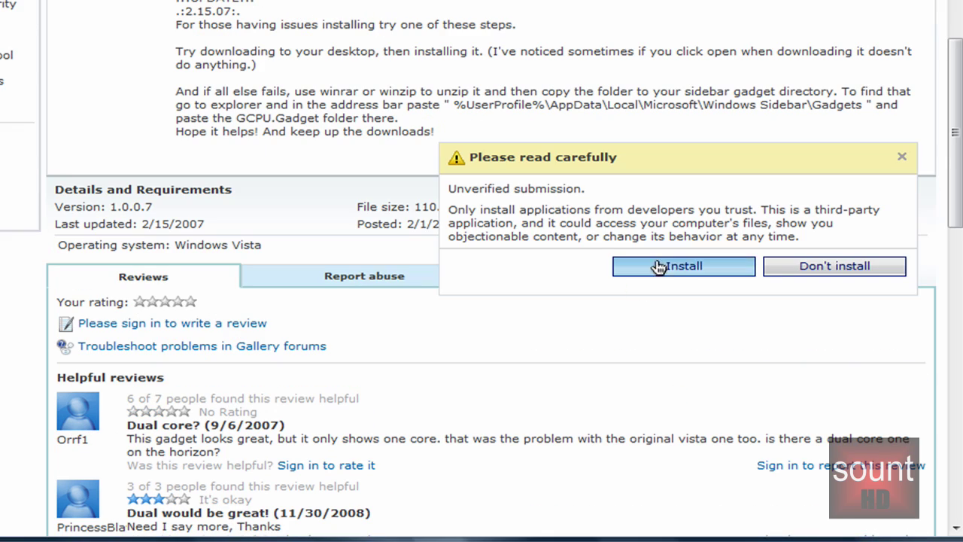
pyautogui.click(683, 267)
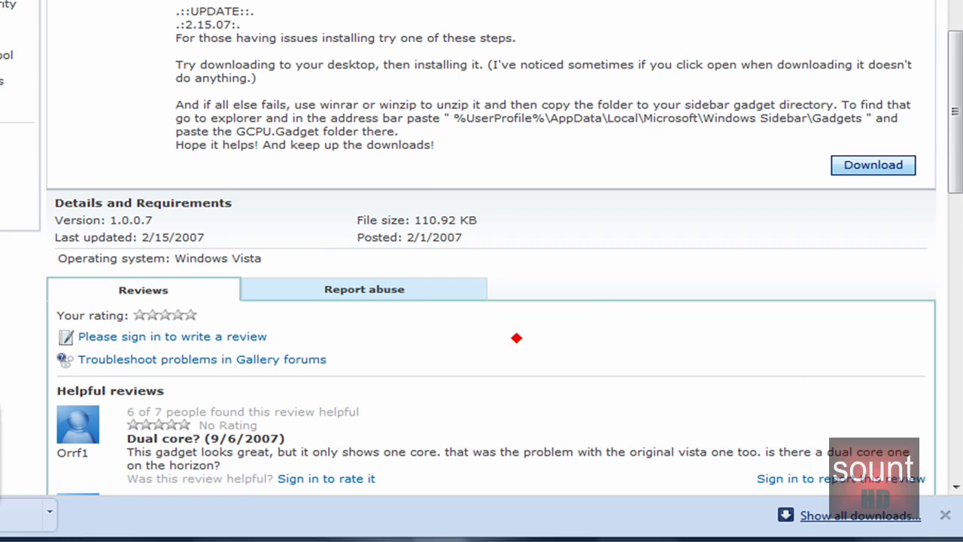
pyautogui.click(485, 198)
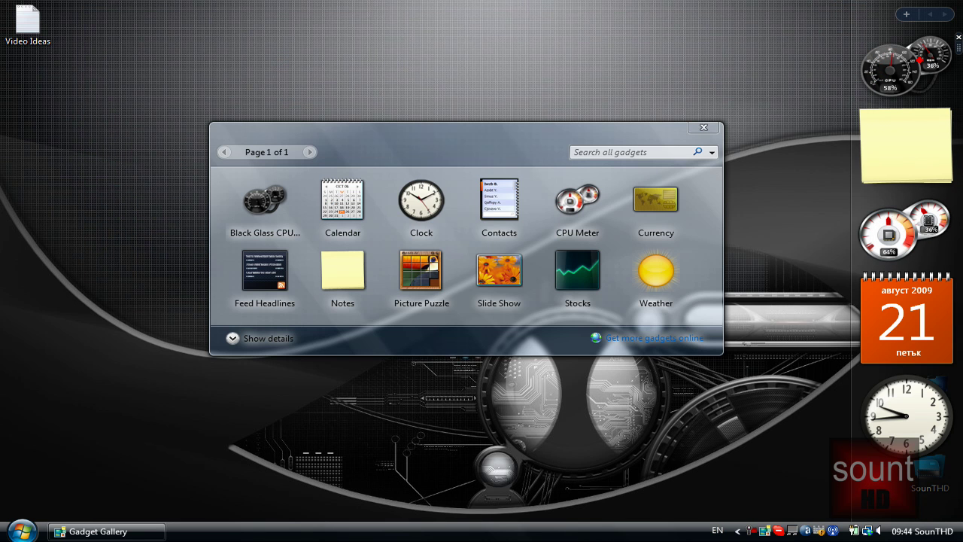
# Keep the Black Glass CPU Meter atop the sidebar above the note, then close the gallery
pyautogui.moveTo(959, 47); pyautogui.dragTo(903, 44)
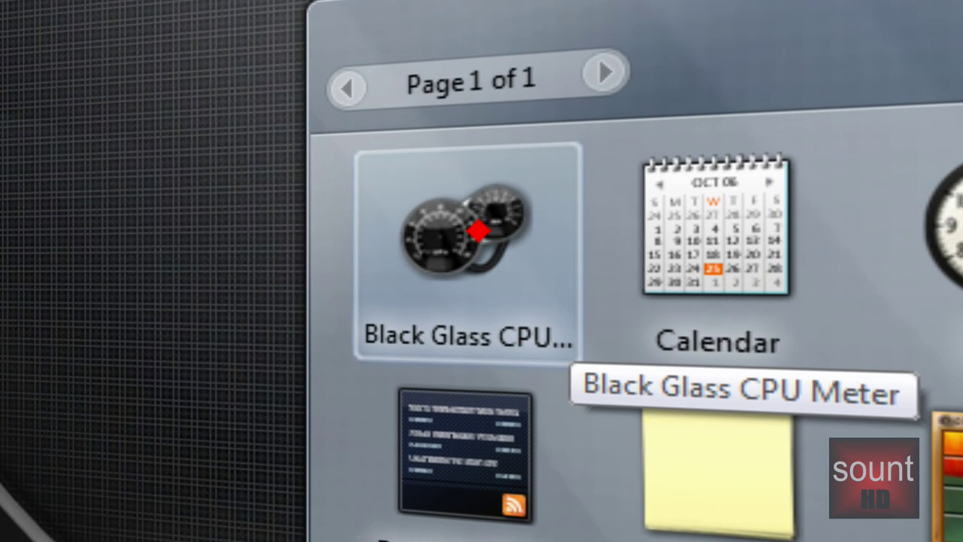
pyautogui.rightClick(476, 231)
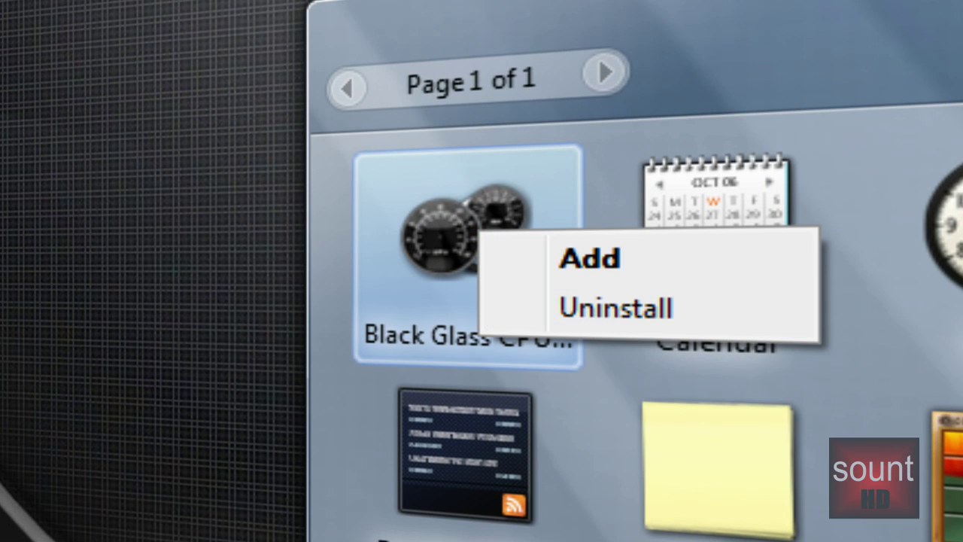
pyautogui.click(655, 203)
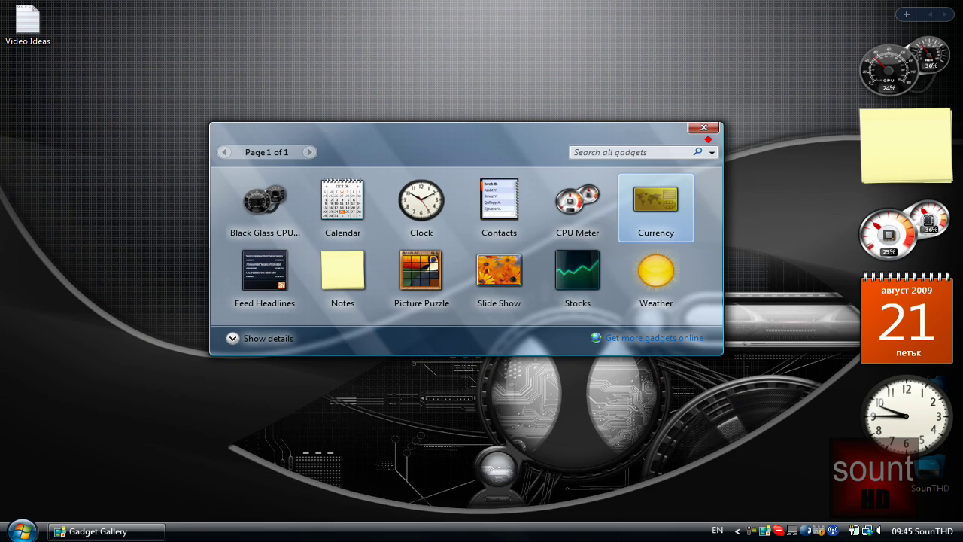
pyautogui.click(703, 128)
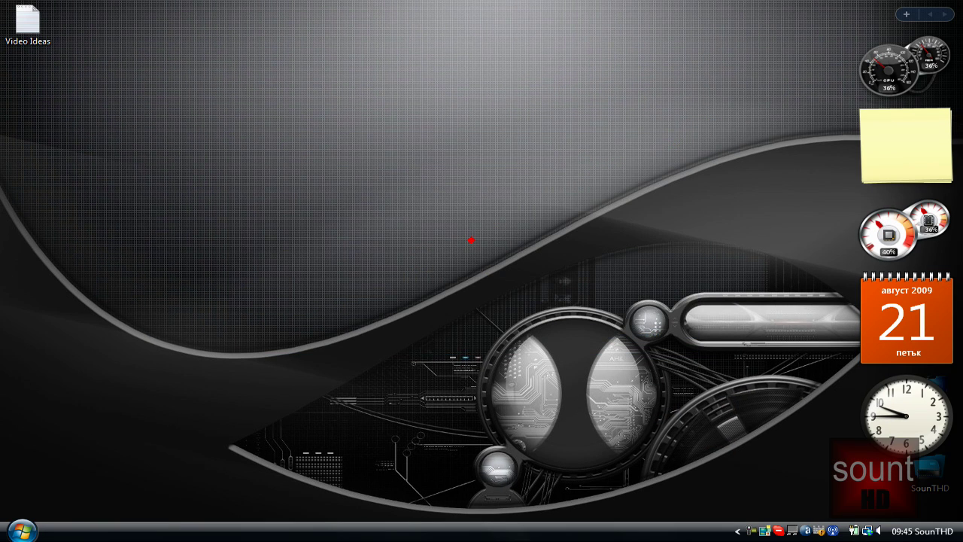